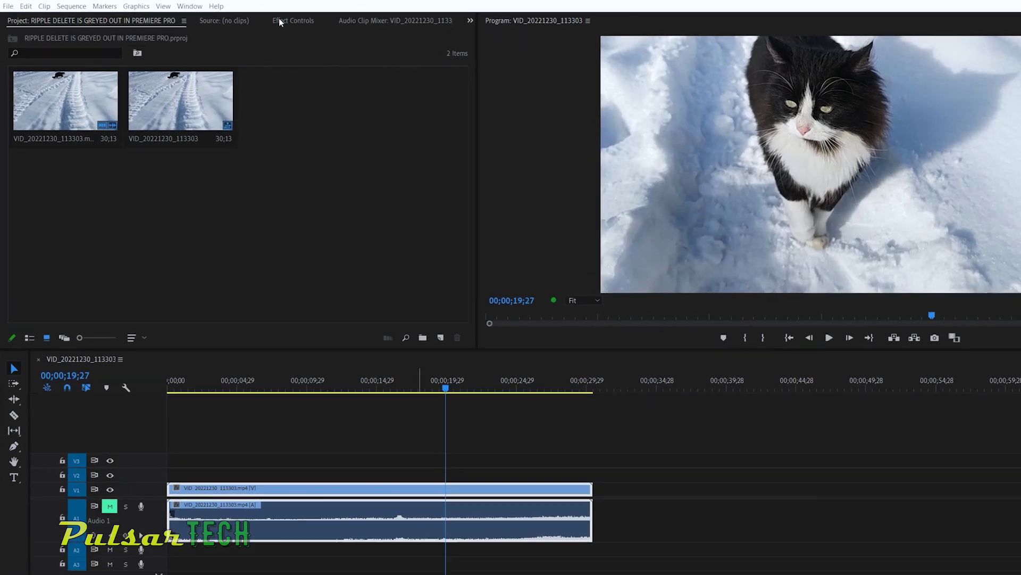
- Show Effect Controls for VID_20221230_113303.mp4 with its Motion and Opacity properties
click(261, 18)
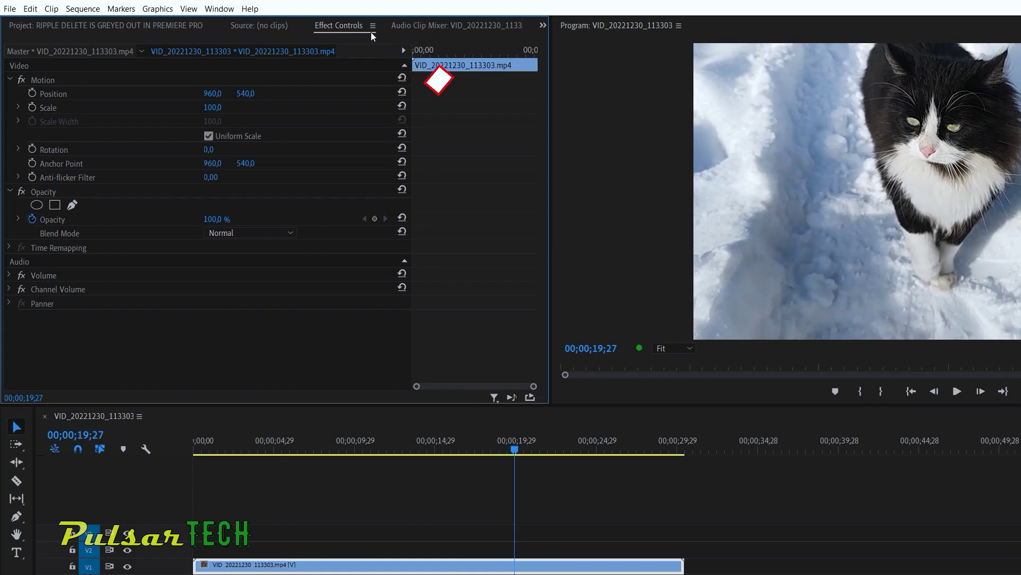
click(222, 11)
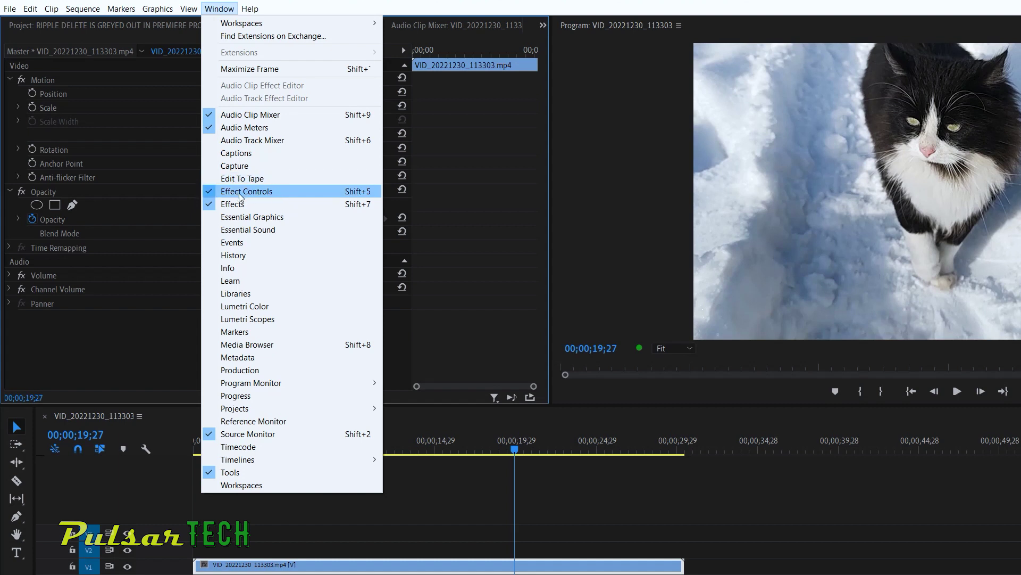
click(362, 193)
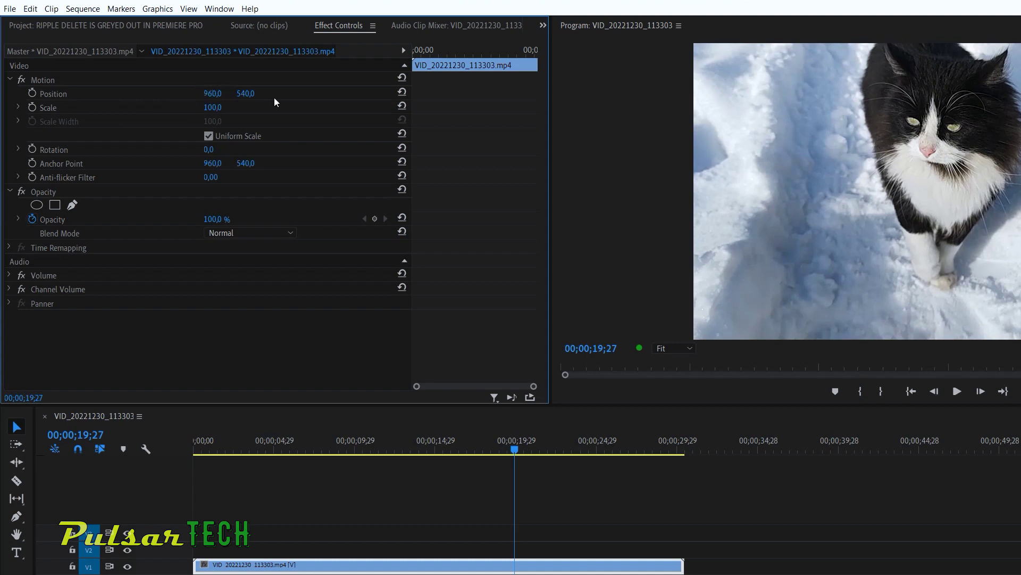
click(10, 80)
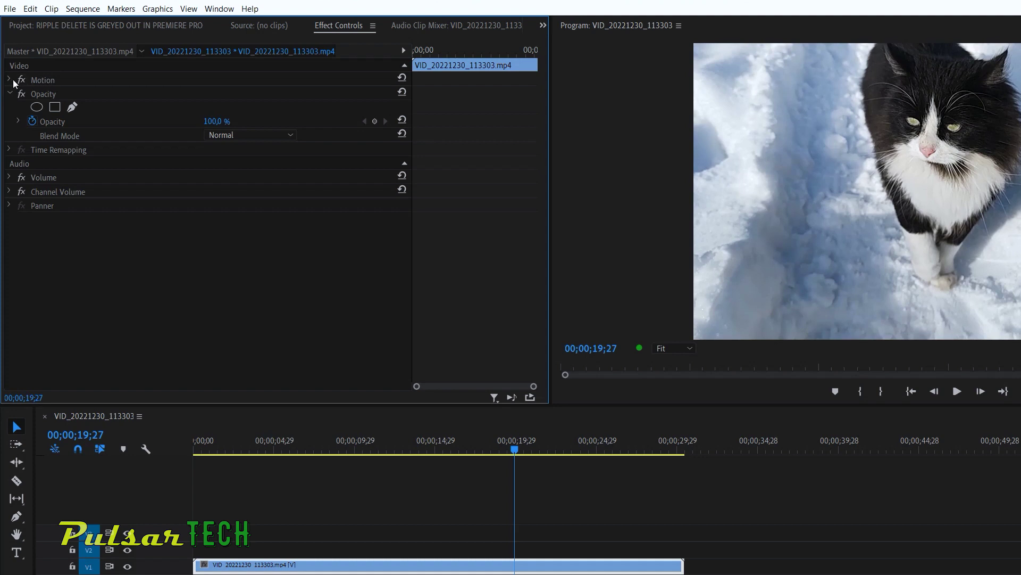
click(12, 81)
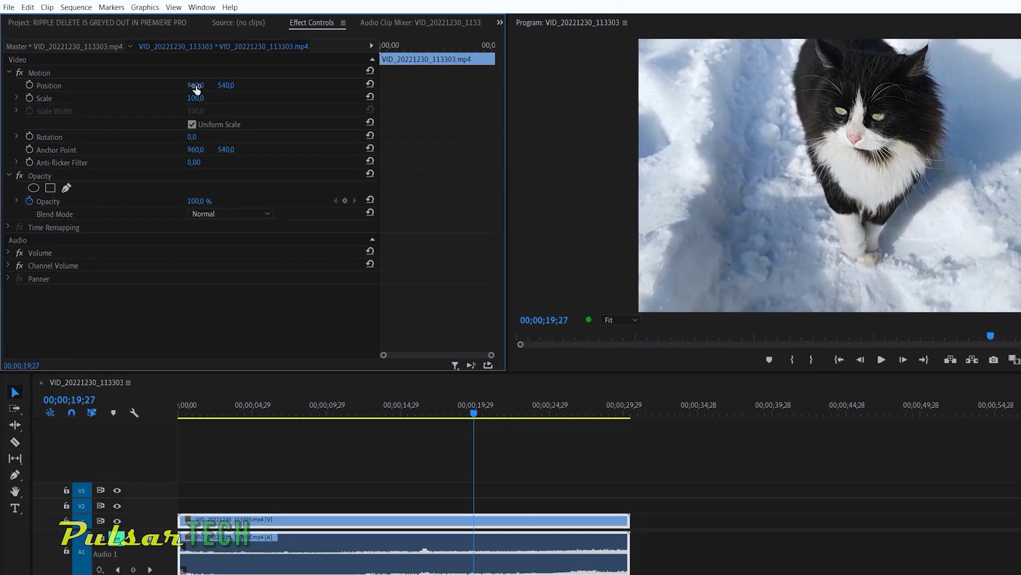
mouse_move(196, 85)
mouse_down()
mouse_move(372, 85)
mouse_move(240, 73)
mouse_move(183, 73)
mouse_move(187, 84)
mouse_move(234, 84)
mouse_move(141, 84)
mouse_move(186, 84)
mouse_move(177, 85)
mouse_up()
click(321, 70)
click(321, 82)
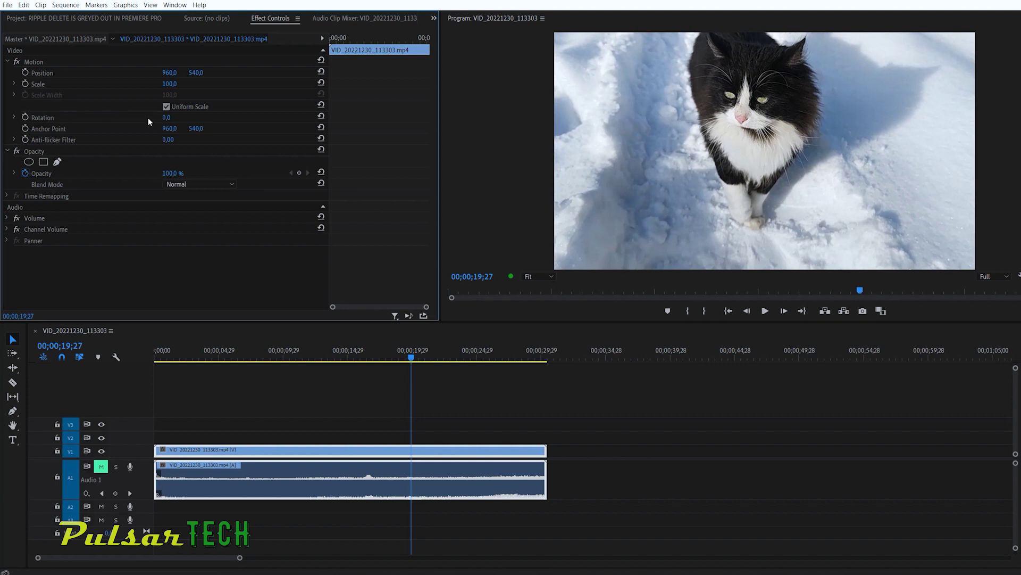
click(168, 117)
text(90)
key(Return)
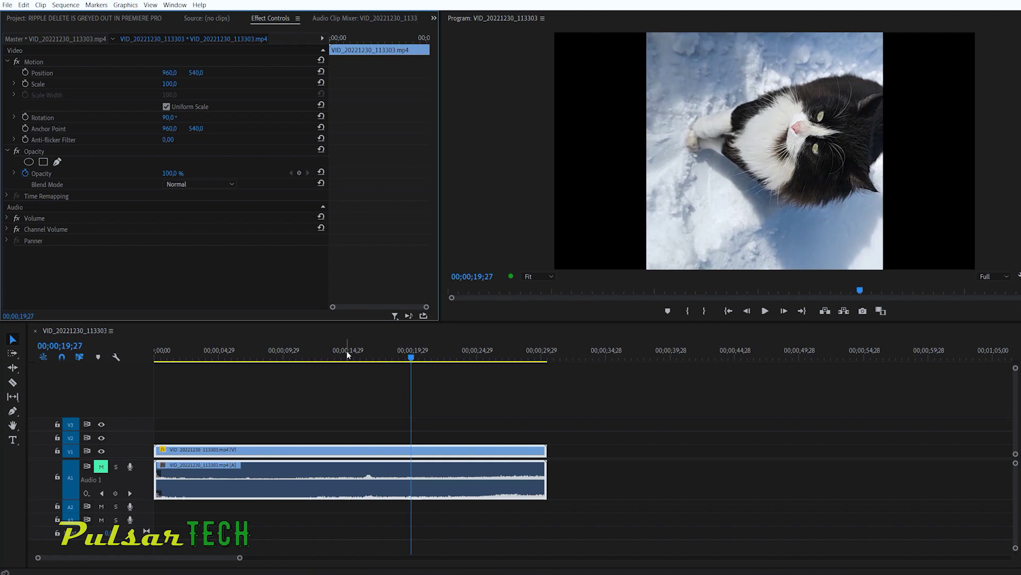
click(766, 312)
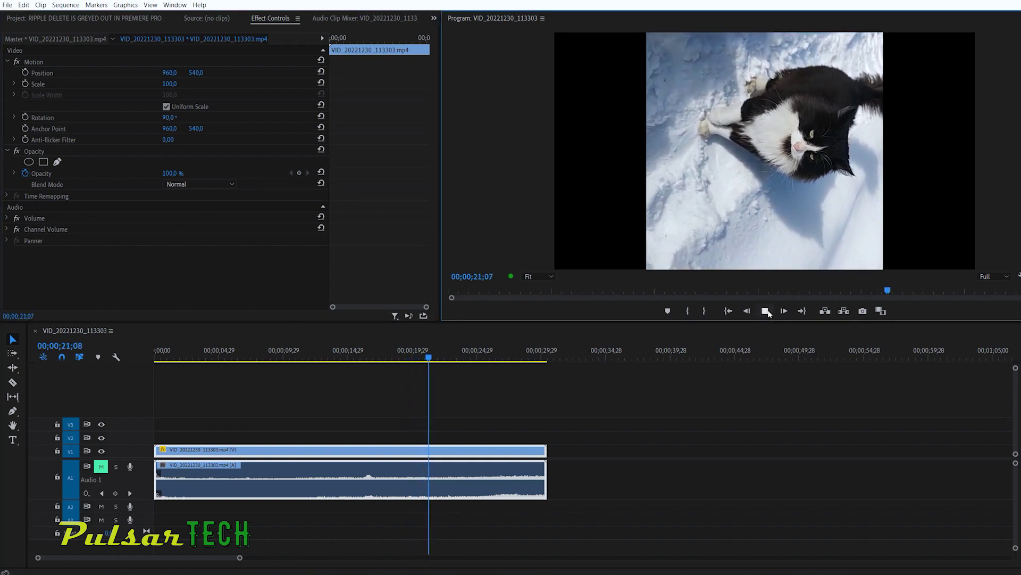
click(766, 312)
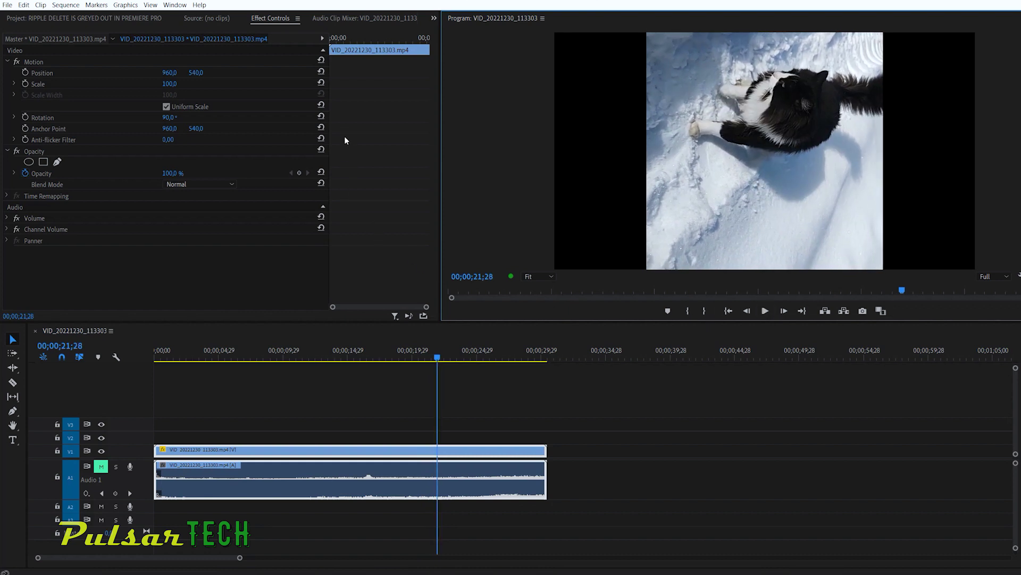
click(322, 119)
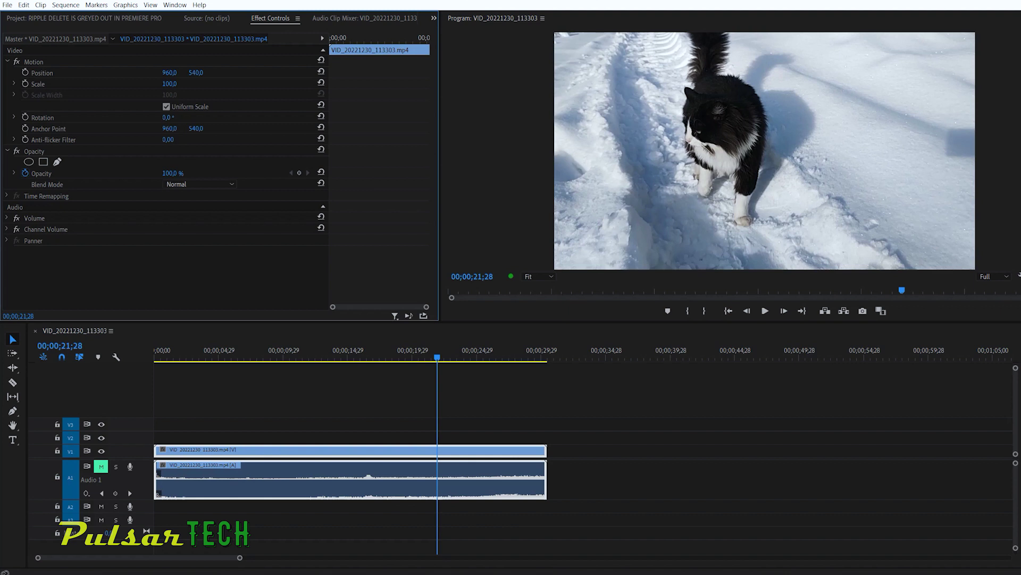
- Rotate the cat clip to 2.0° and scale it to 113 to hide black corners
mouse_move(167, 117)
mouse_down()
mouse_move(178, 117)
mouse_move(131, 117)
mouse_move(177, 121)
mouse_up()
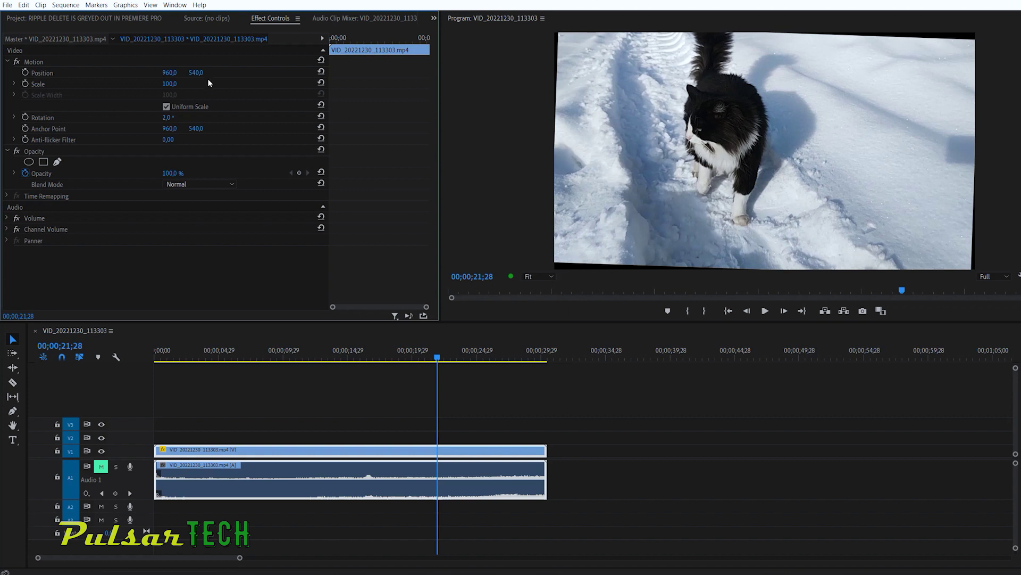
drag(170, 83, 177, 84)
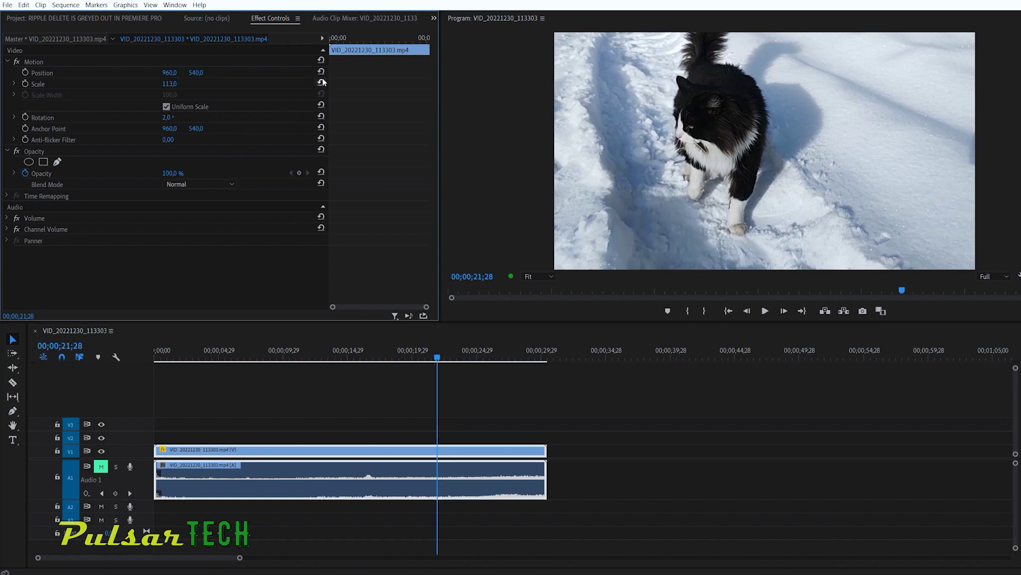
- Reset Motion and save, then trial Rotation and Anchor Point before resetting Rotation to 0
click(321, 60)
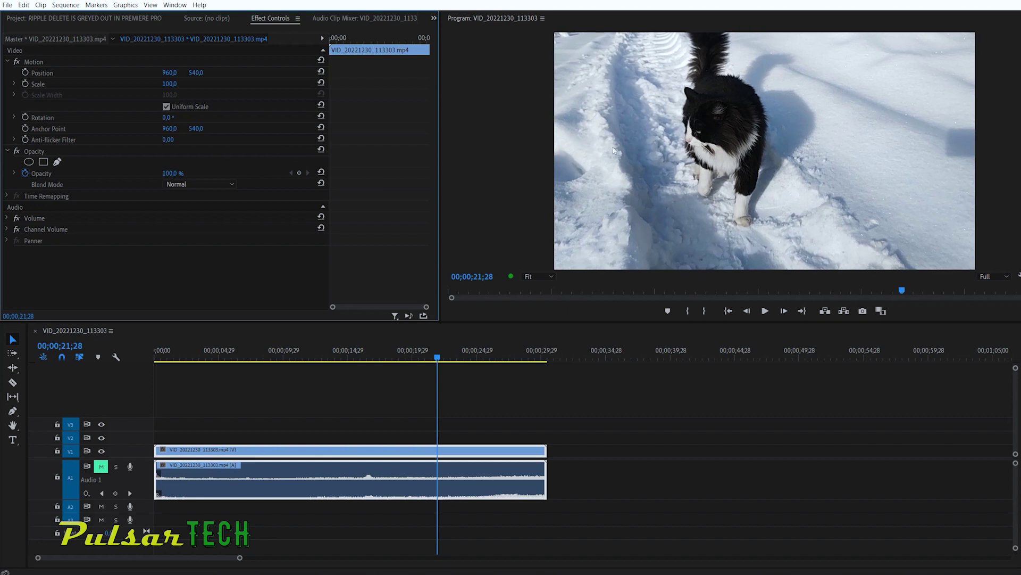
key(ctrl+s)
drag(170, 119, 202, 119)
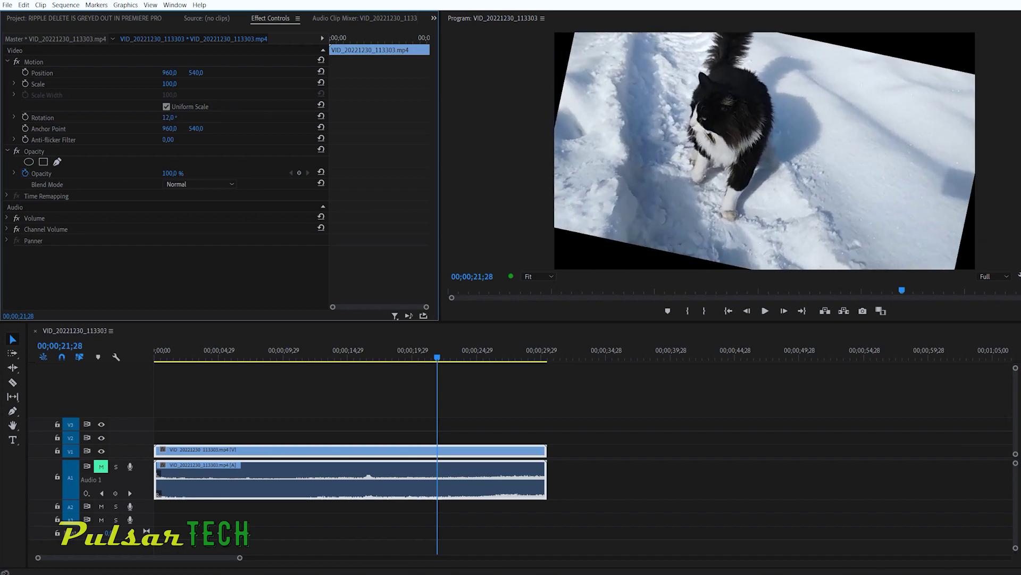
click(321, 116)
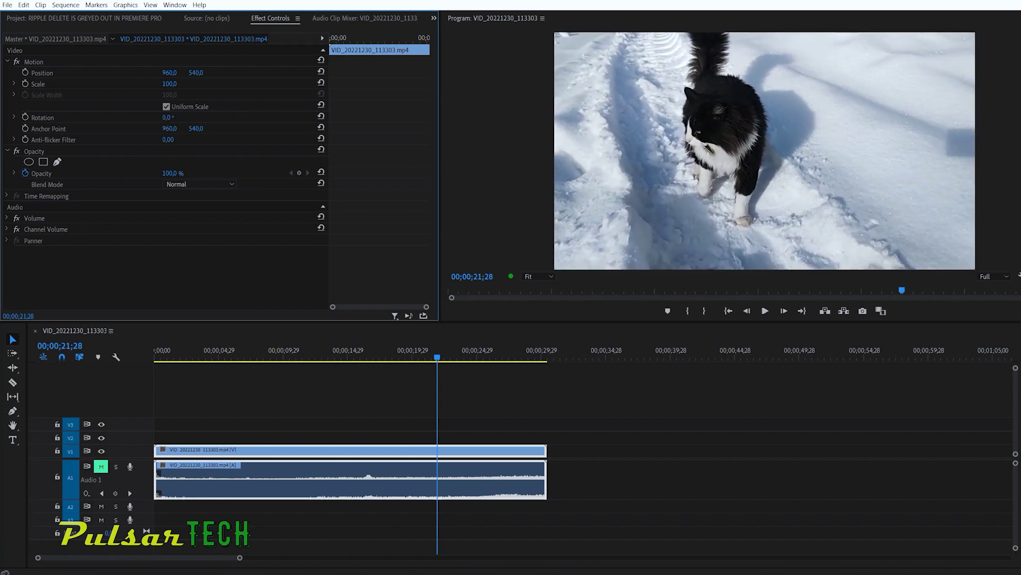
mouse_move(169, 128)
mouse_down()
mouse_move(139, 128)
mouse_move(252, 117)
mouse_move(176, 117)
mouse_up()
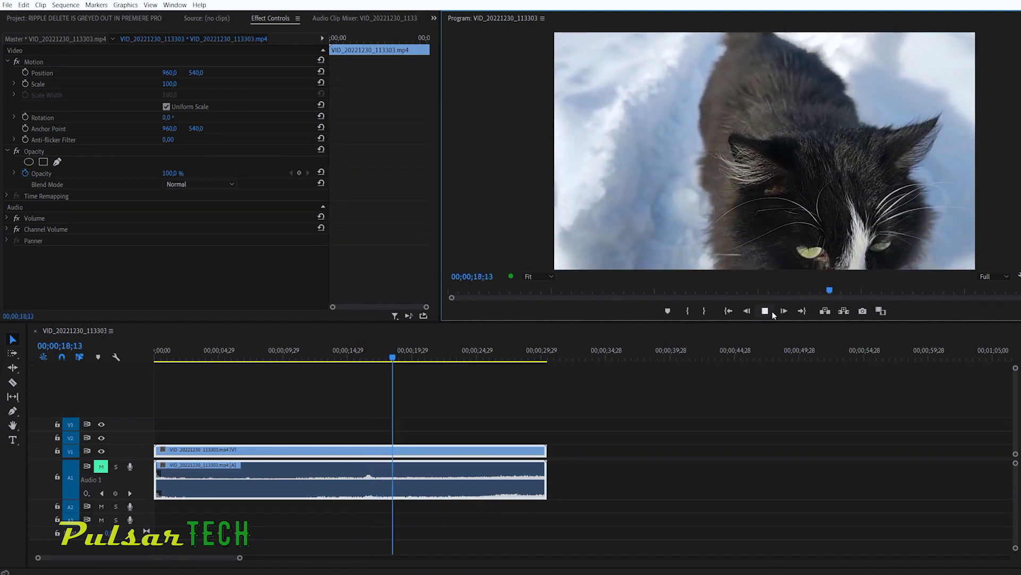
- Search the Effects panel for 'flip' to list the flip effects
key(b)
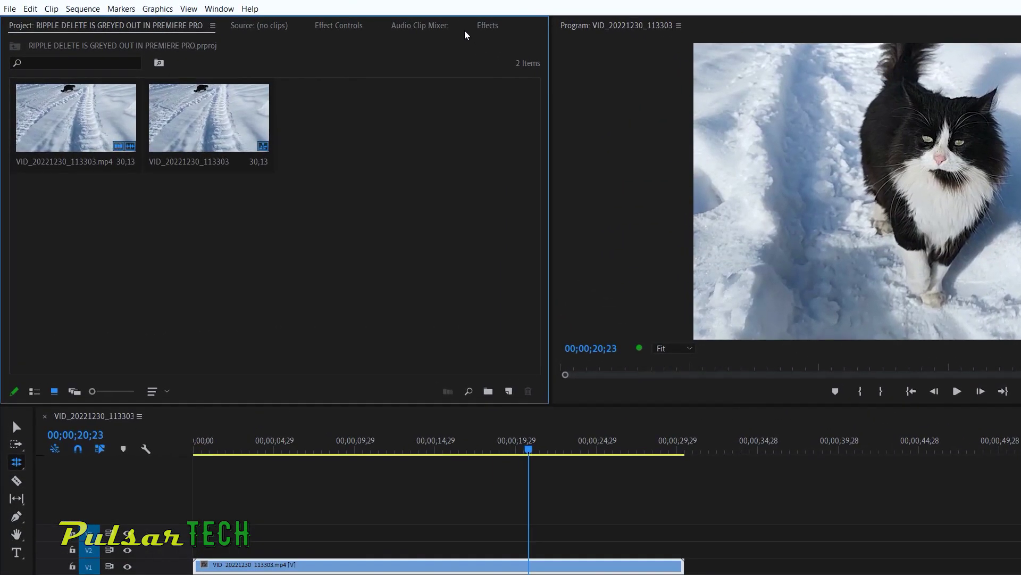
click(388, 20)
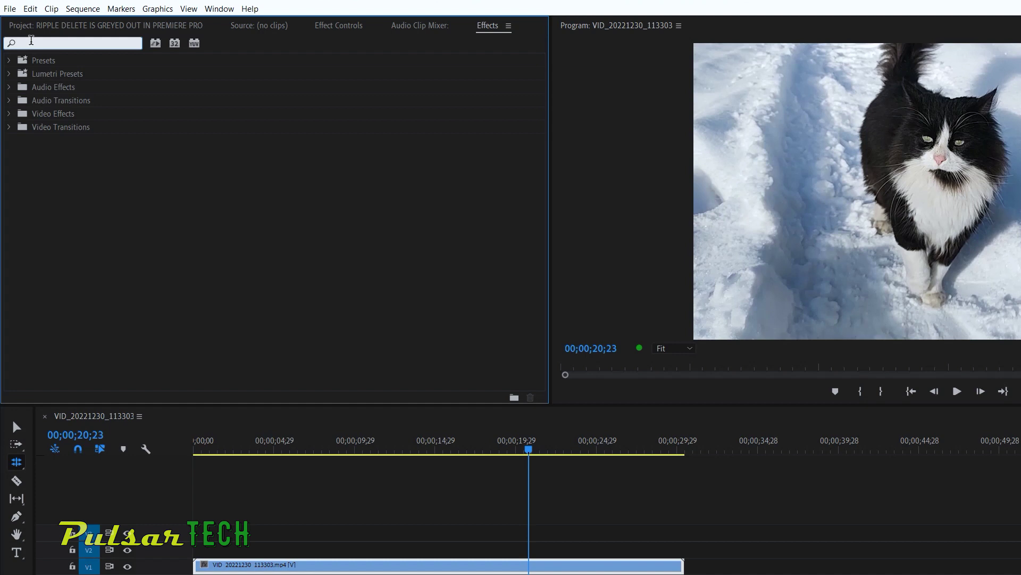
text(flip)
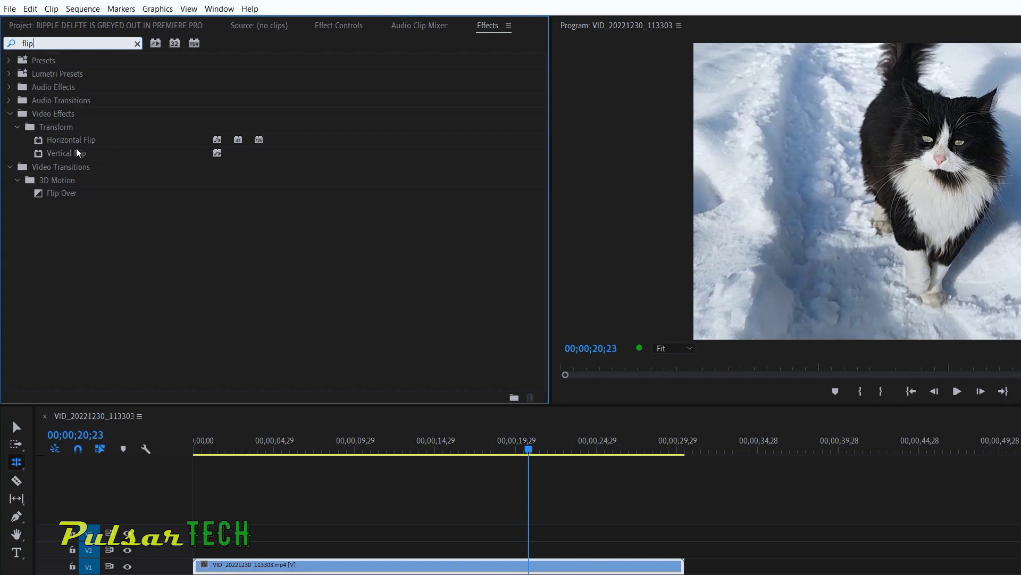
- Apply Horizontal Flip to the V1 cat clip, then drag Vertical Flip onto it
drag(69, 141, 310, 572)
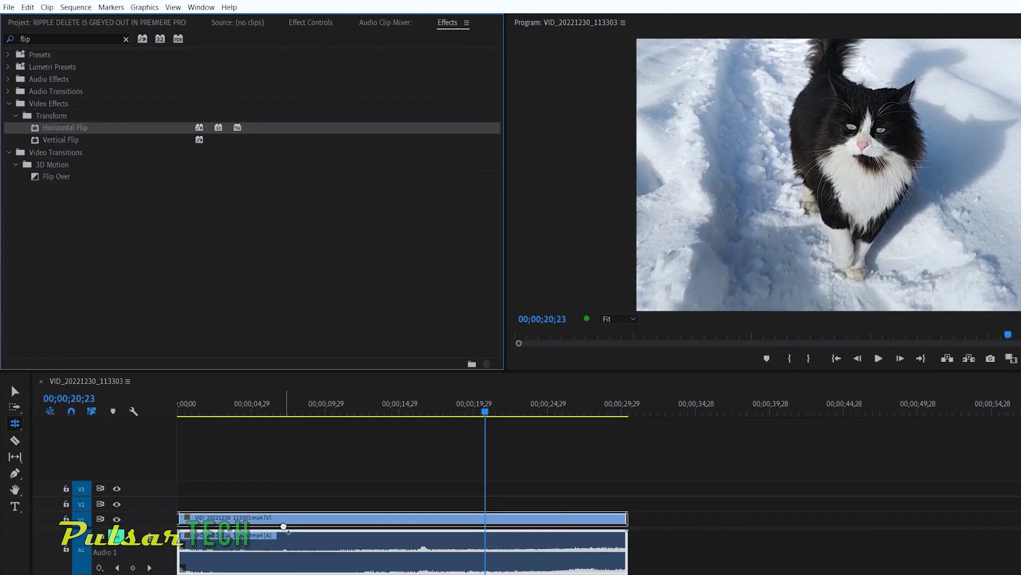
drag(250, 460, 247, 456)
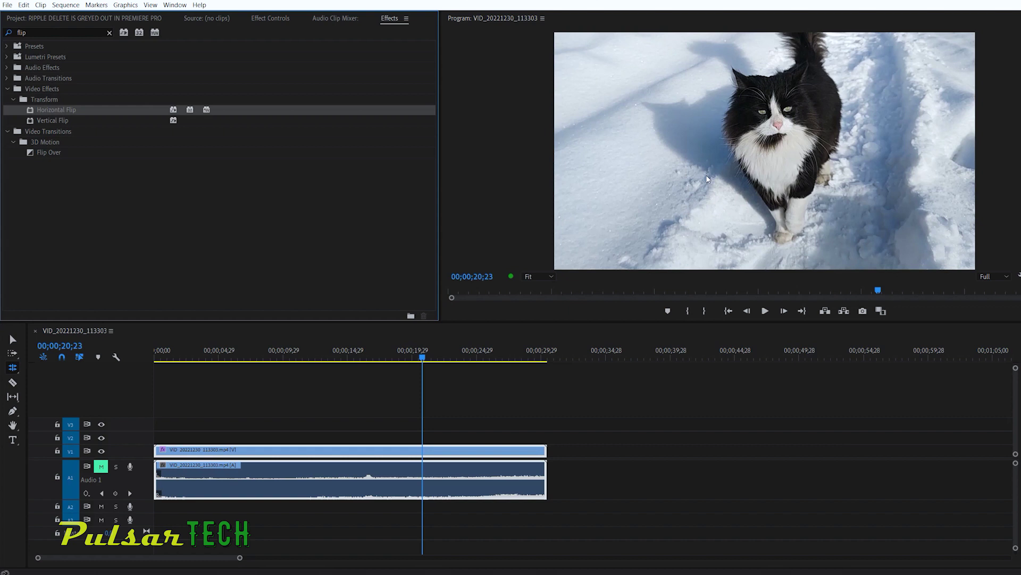
drag(707, 180, 707, 179)
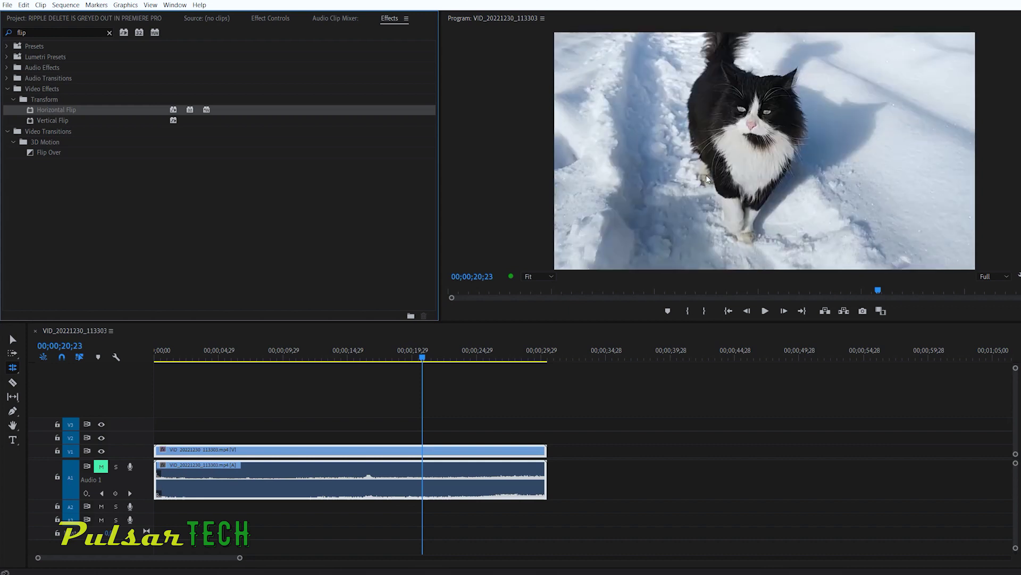
drag(44, 122, 215, 451)
- Toggle the Vertical Flip on and off, ending upright, then select the clip's Effect Controls
key(ctrl+z)
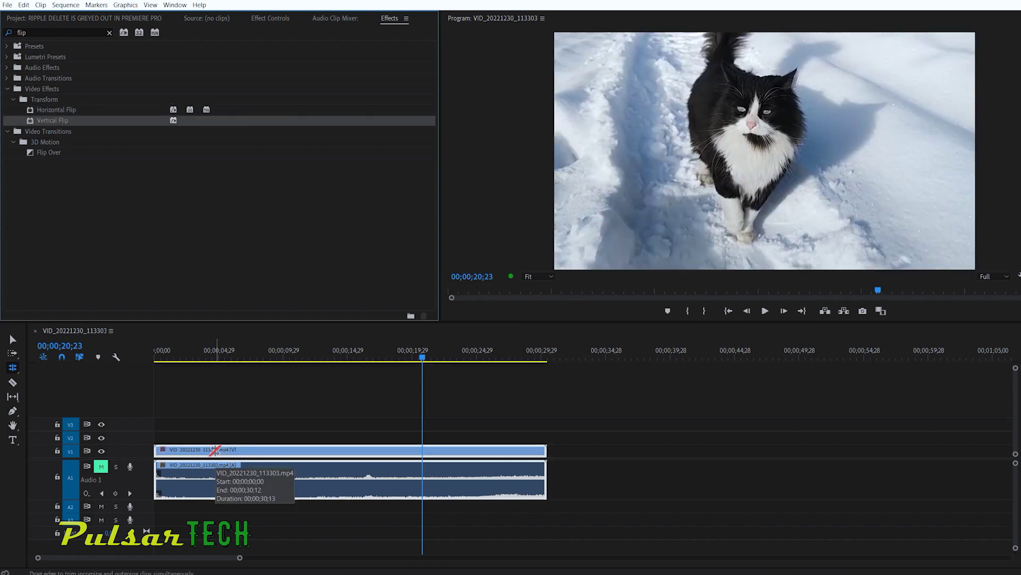
key(ctrl+shift+z)
key(ctrl+z)
key(ctrl+shift+z)
key(ctrl+z)
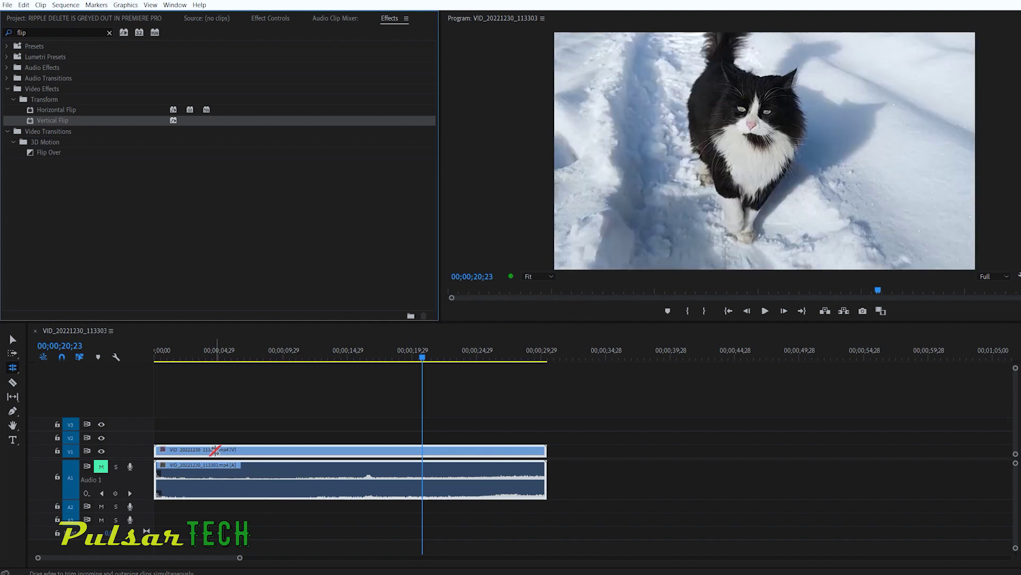
key(v)
click(266, 446)
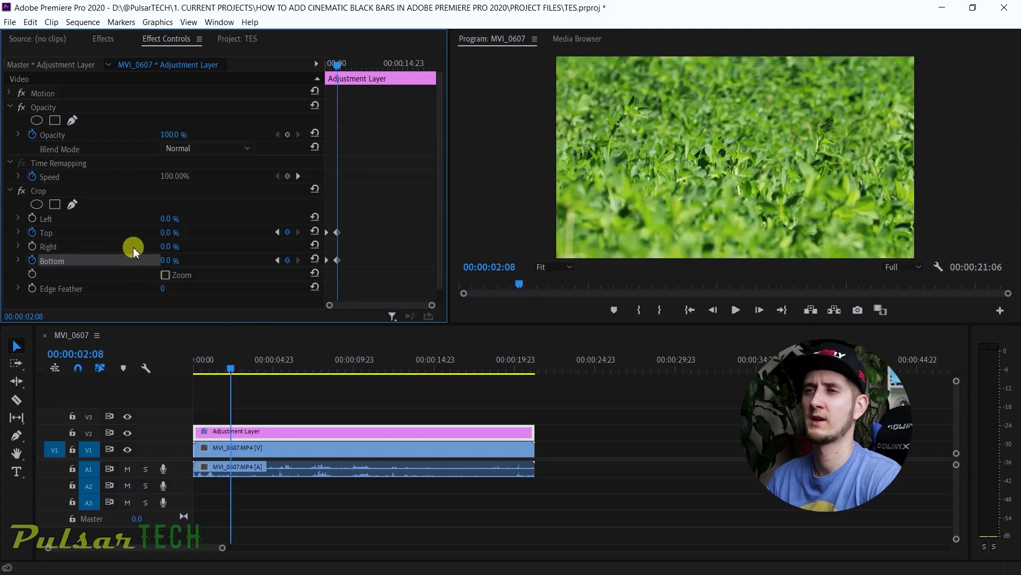
click(168, 233)
text(12)
click(171, 260)
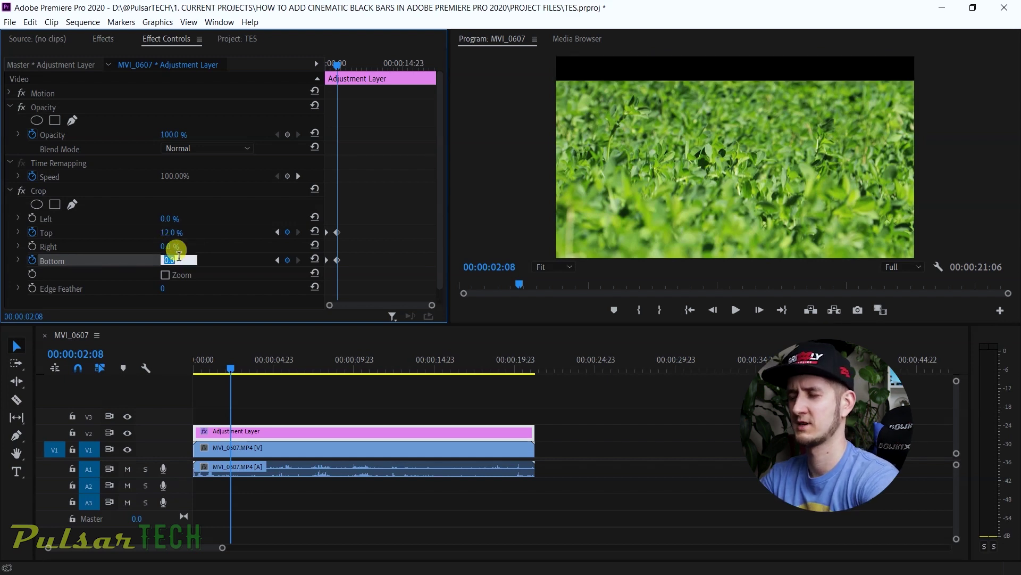
text(12)
key(Return)
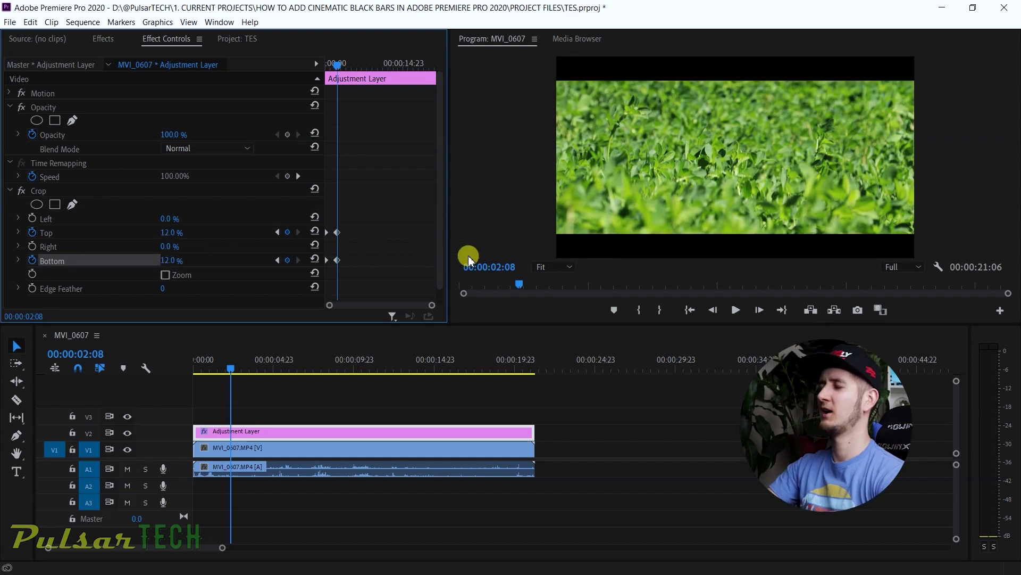